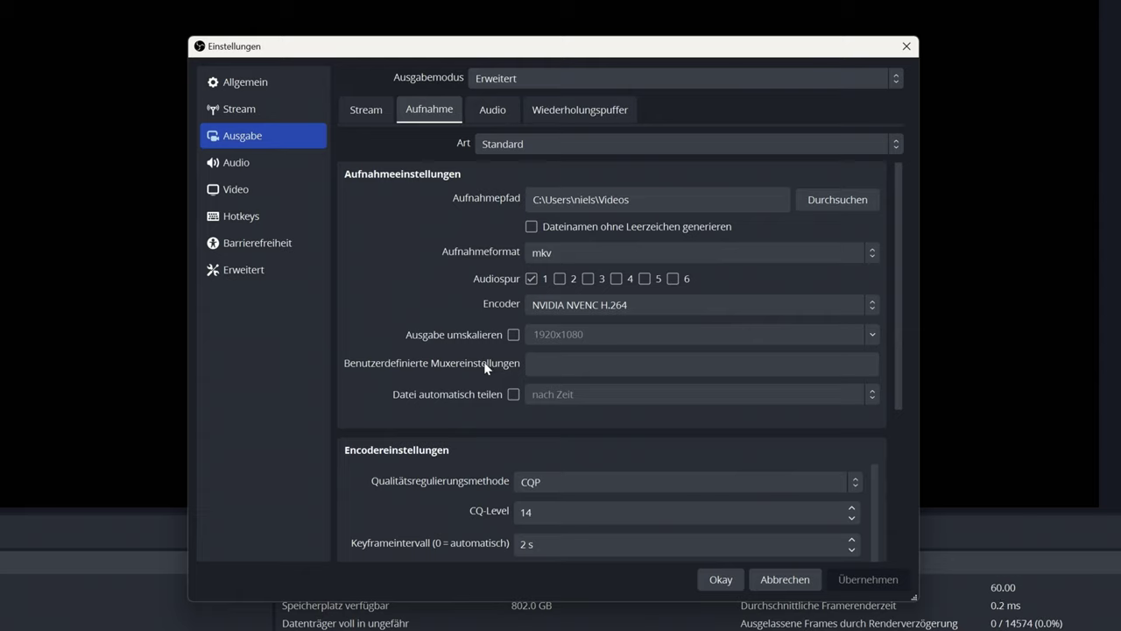
Switch the recording encoder to NVIDIA NVENC HEVC with the CQP quality control method and a CQ-Level of 20
left_click(555, 311)
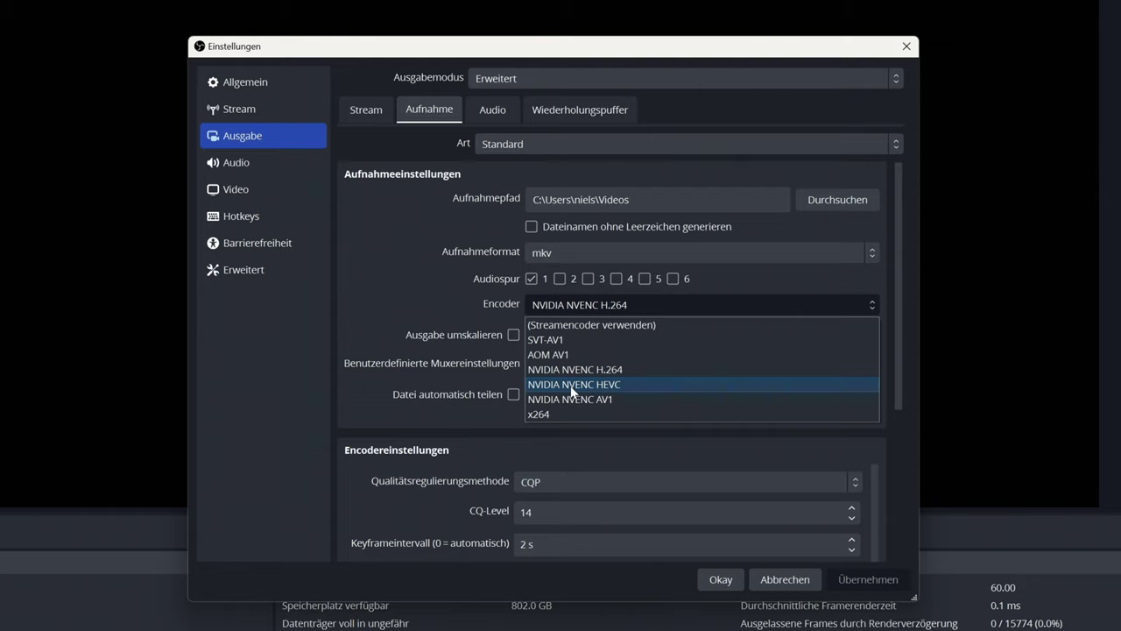
left_click(571, 385)
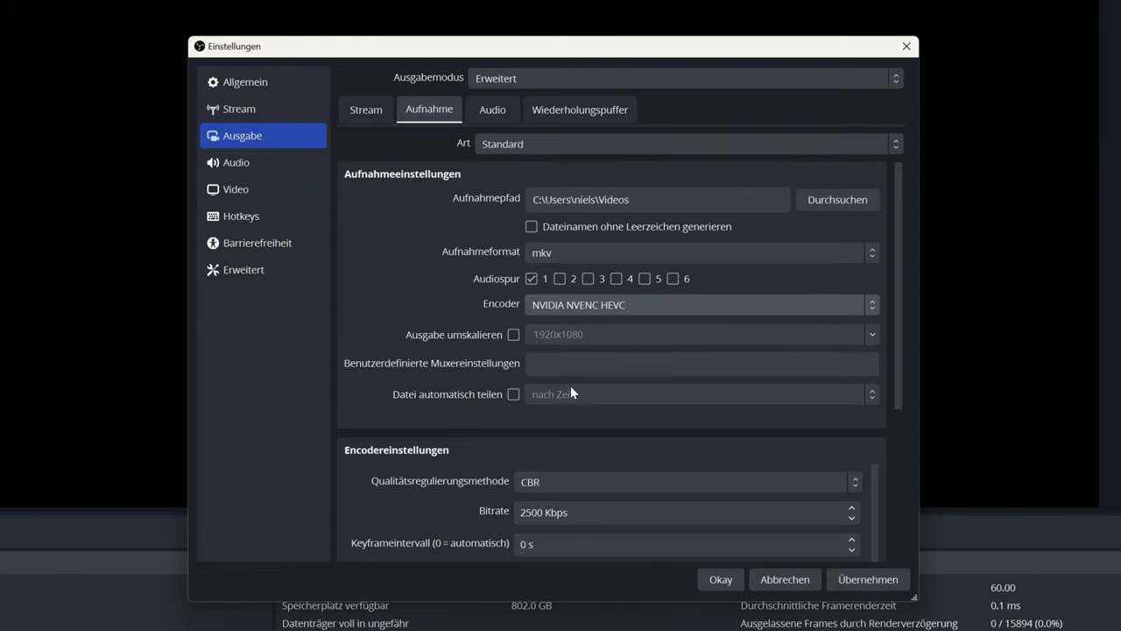
left_click_drag(898, 291, 891, 431)
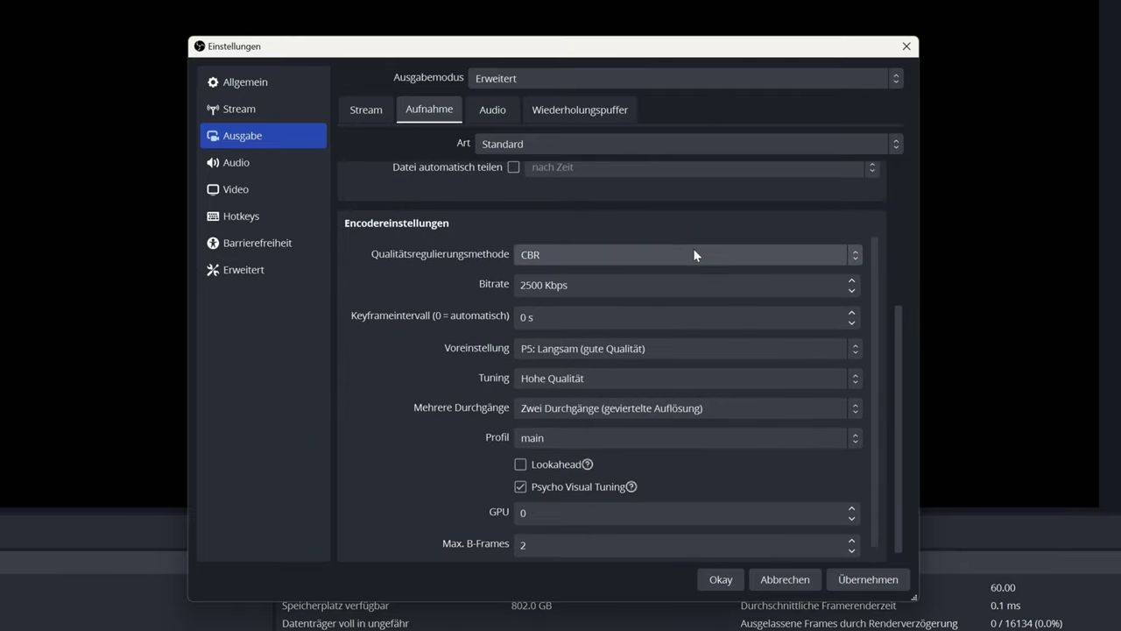
left_click(549, 254)
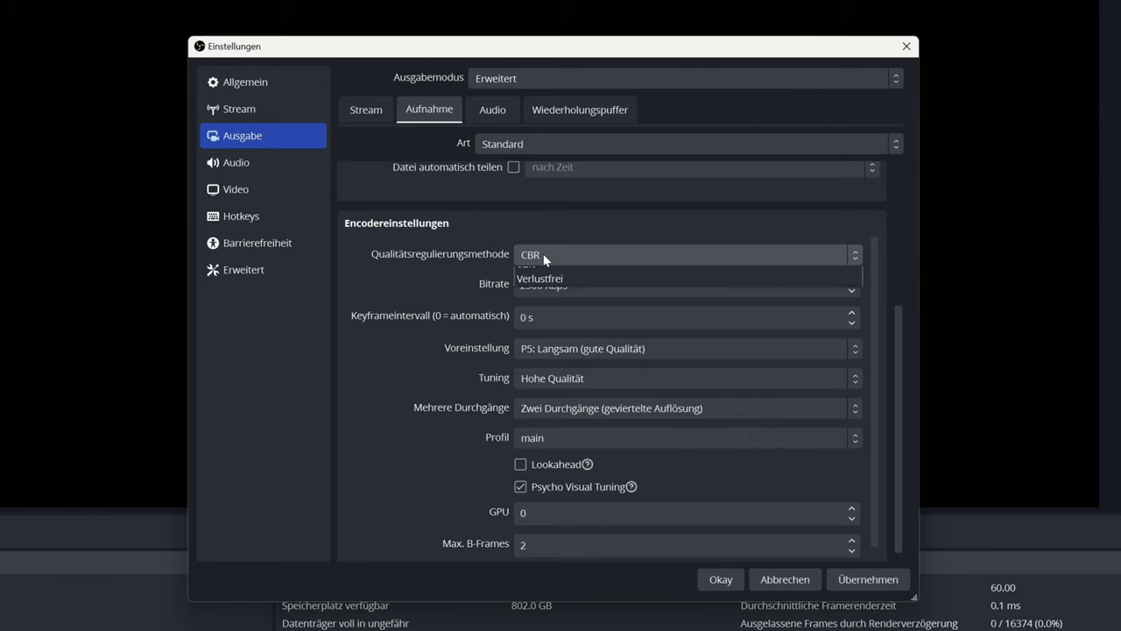
left_click(543, 289)
left_click(526, 285)
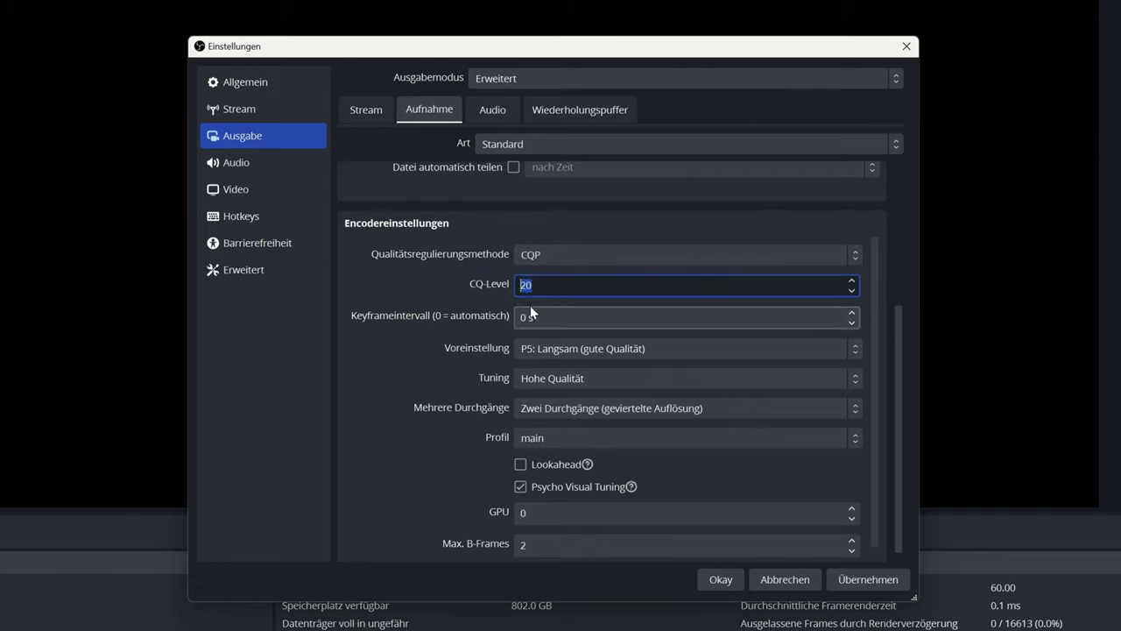
Set the HEVC encoder's keyframe interval to 2 s, multiple passes to Ein Durchgang and the profile to main
left_click(521, 316)
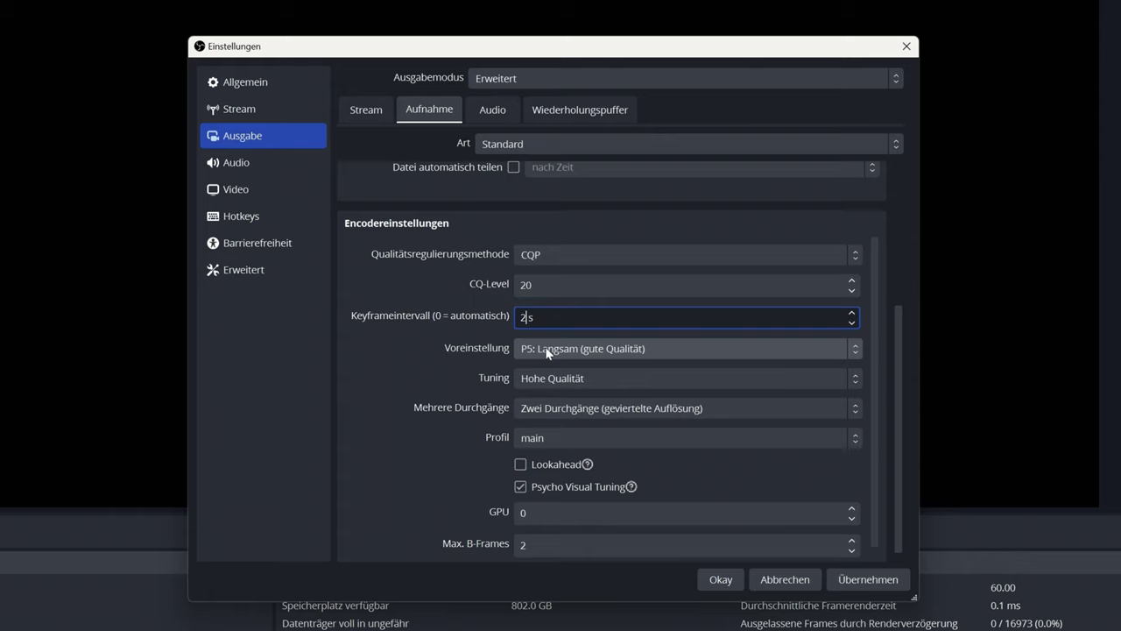
left_click(550, 405)
left_click(552, 430)
left_click(552, 436)
left_click(554, 472)
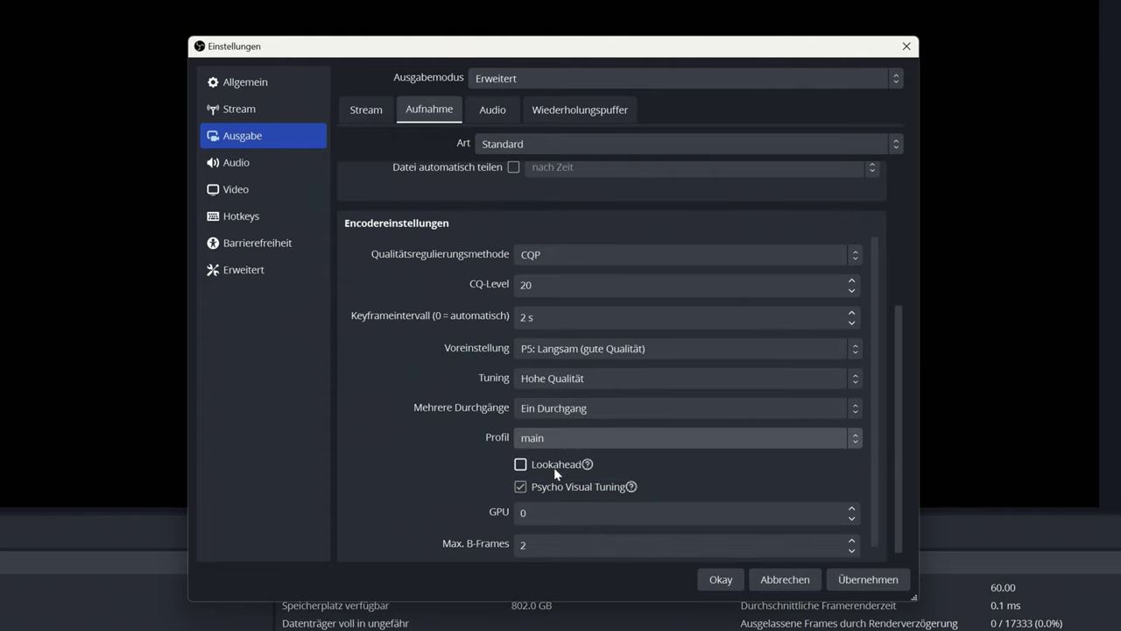
left_click(548, 437)
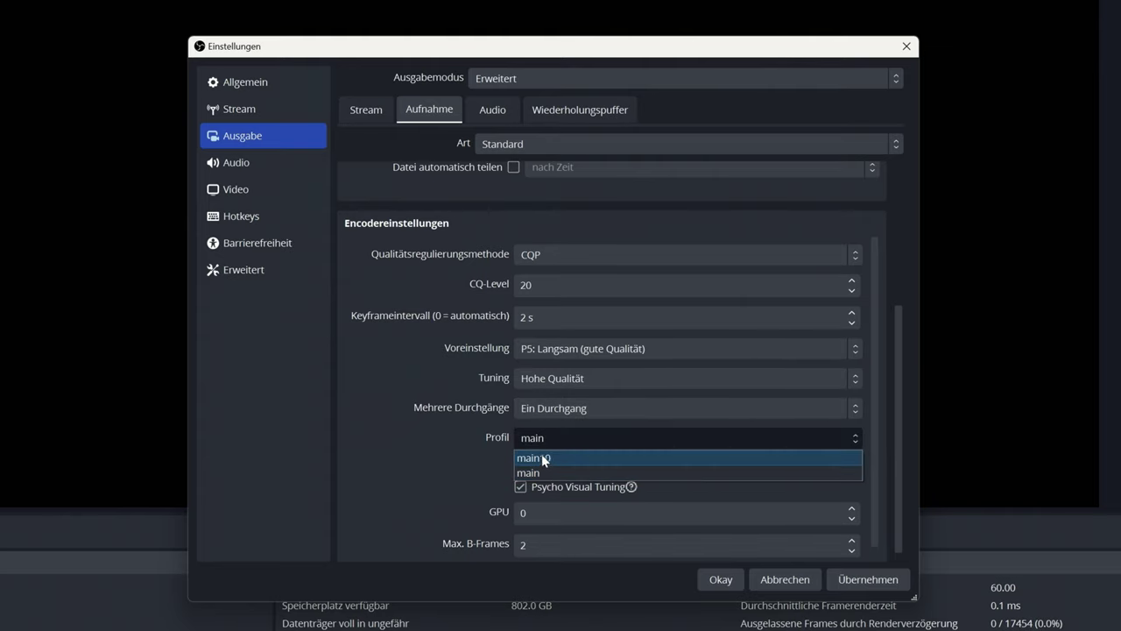
left_click(537, 470)
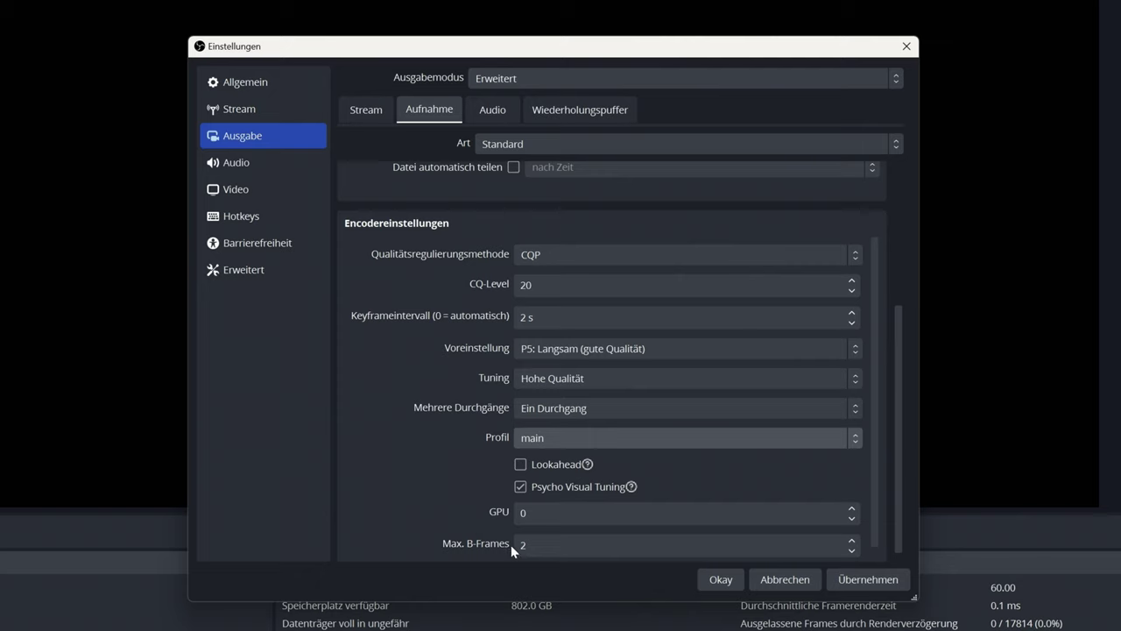
Switch the recording encoder to NVIDIA NVENC AV1 with CQP quality control and a CQ-Level of 35
scroll(459, 427, "up", 3)
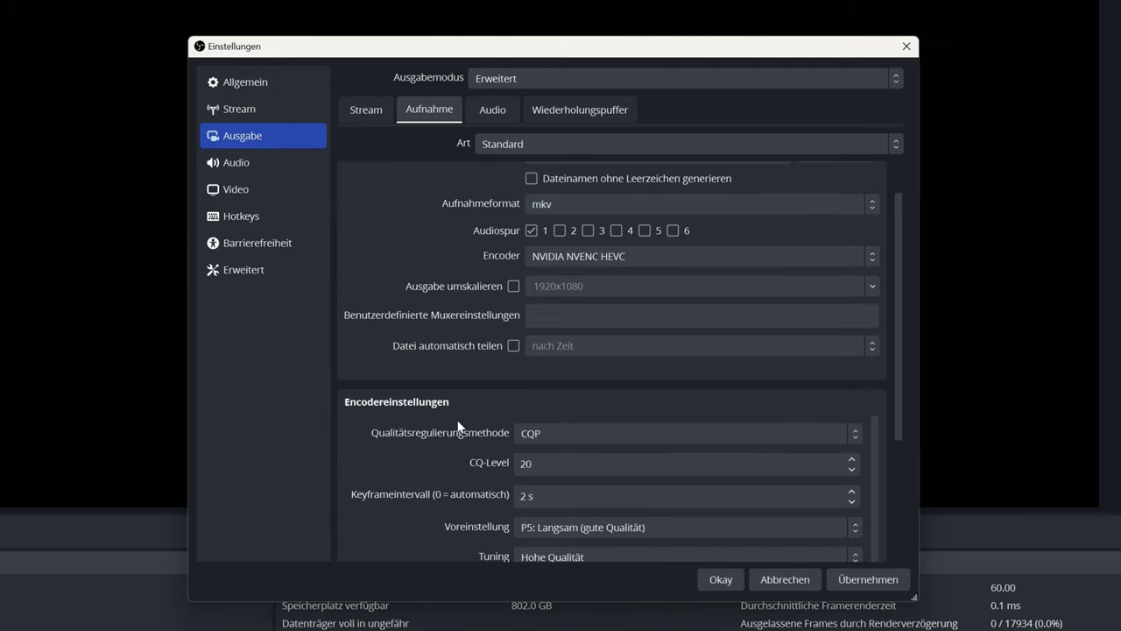
left_click(551, 256)
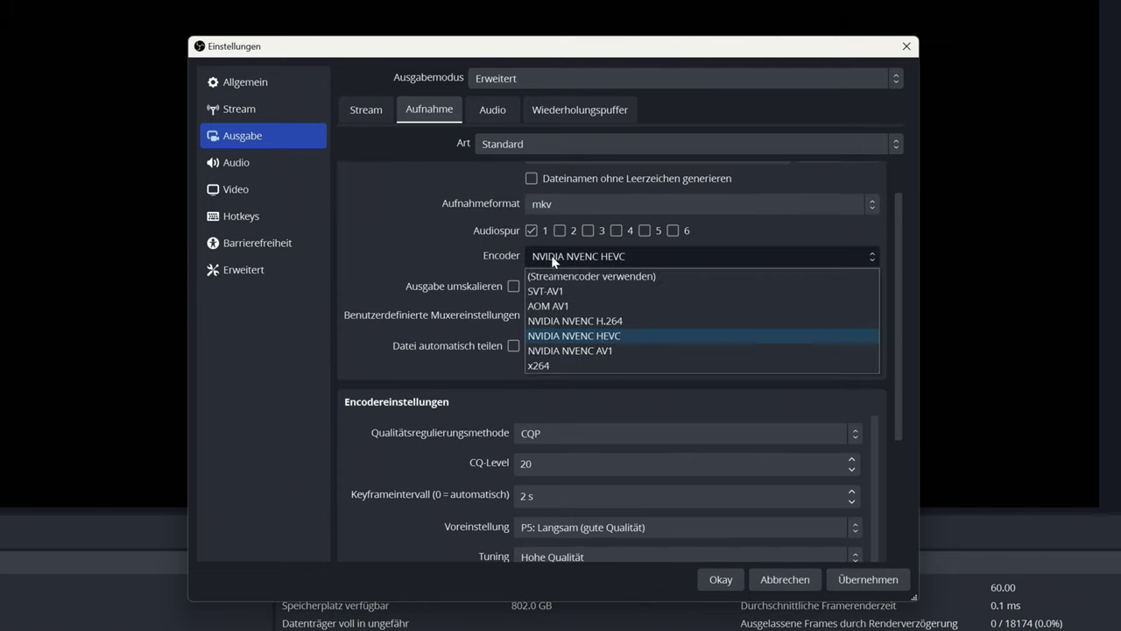
left_click(577, 350)
scroll(460, 375, "down", 2)
left_click(530, 335)
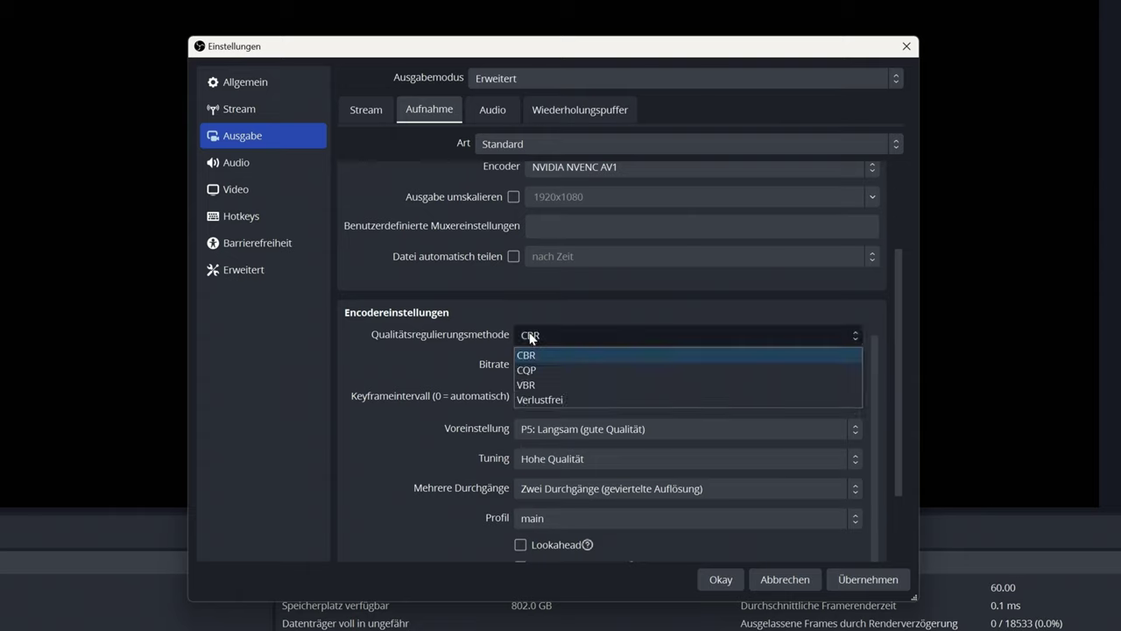
left_click(529, 369)
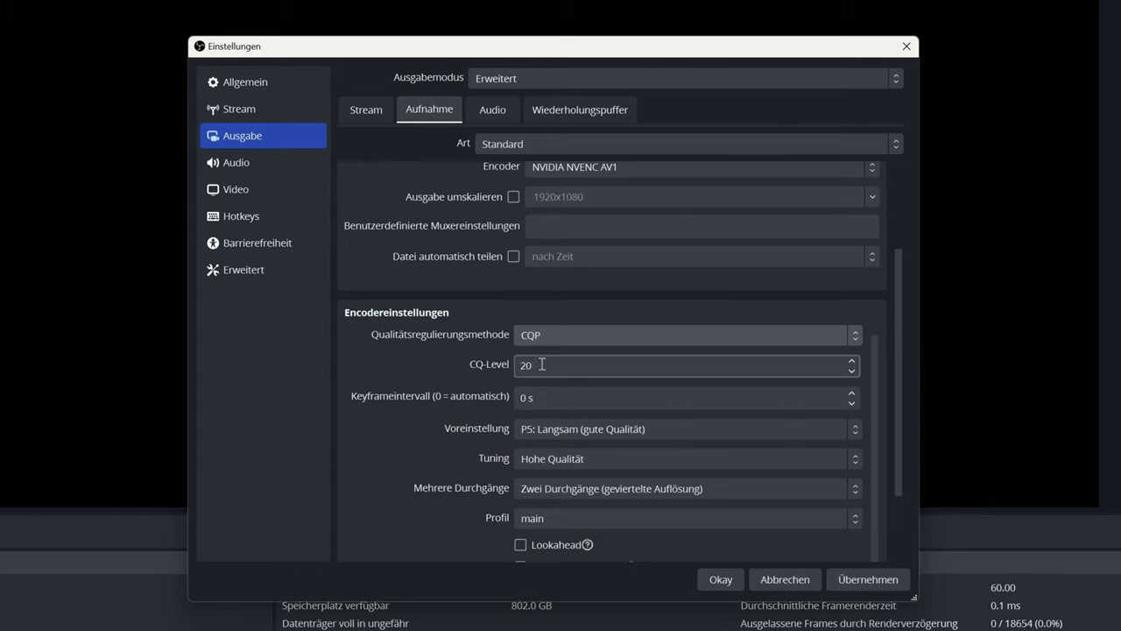
left_click_drag(541, 364, 514, 364)
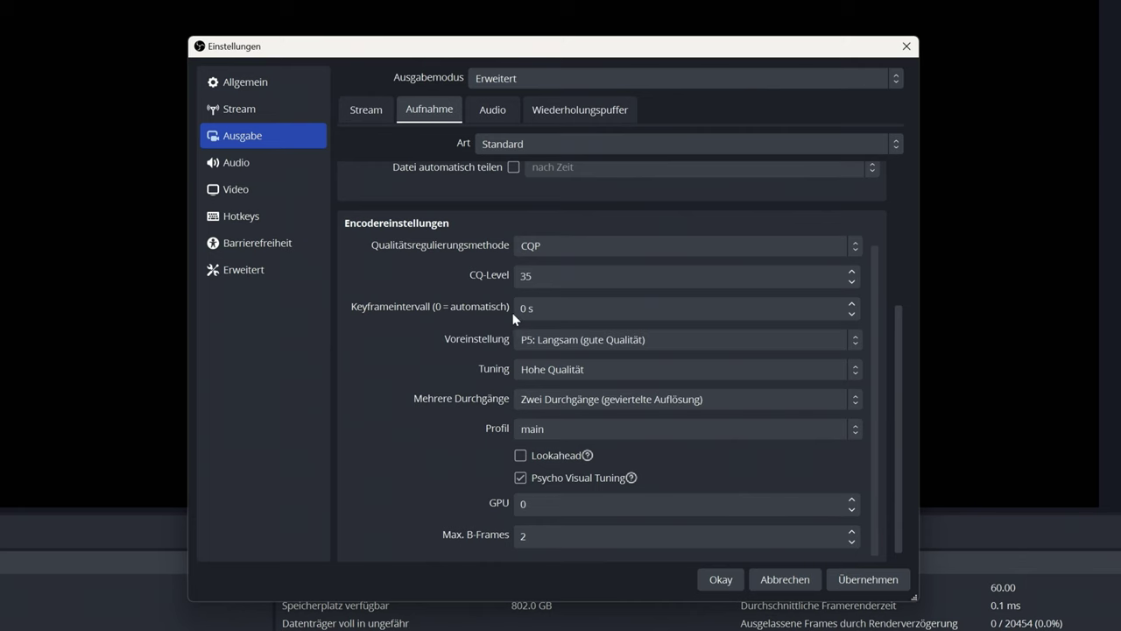
Set the AV1 keyframe interval to 2 s, multiple passes to Ein Durchgang and profile to main, and apply the settings
double_click(515, 311)
type("2 s")
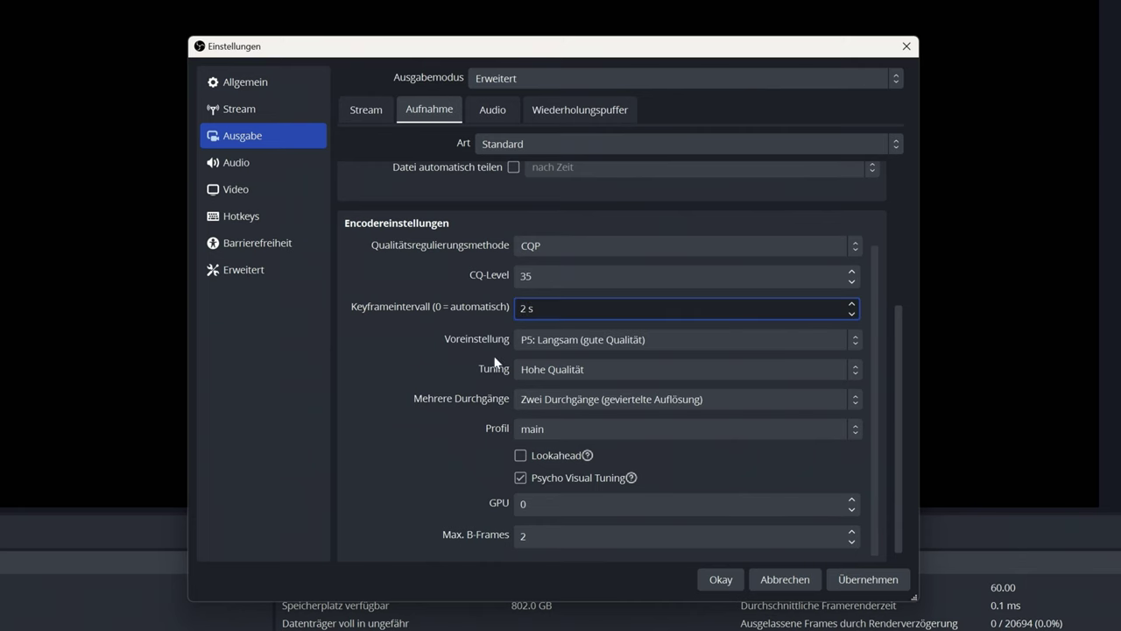
left_click(565, 398)
left_click(575, 420)
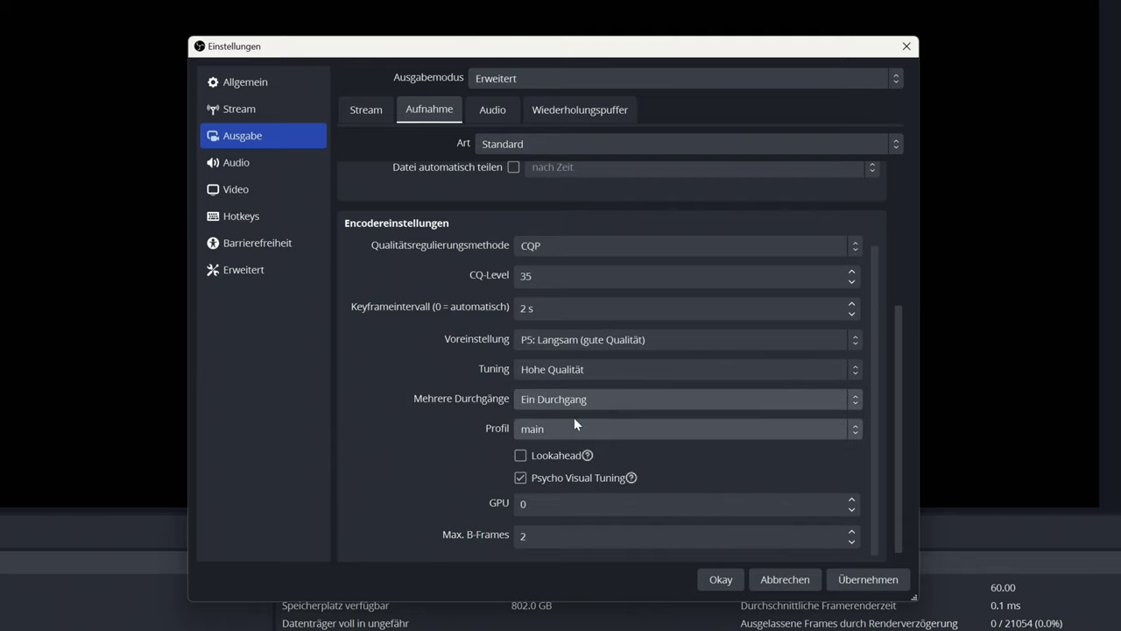
left_click(565, 428)
left_click(561, 450)
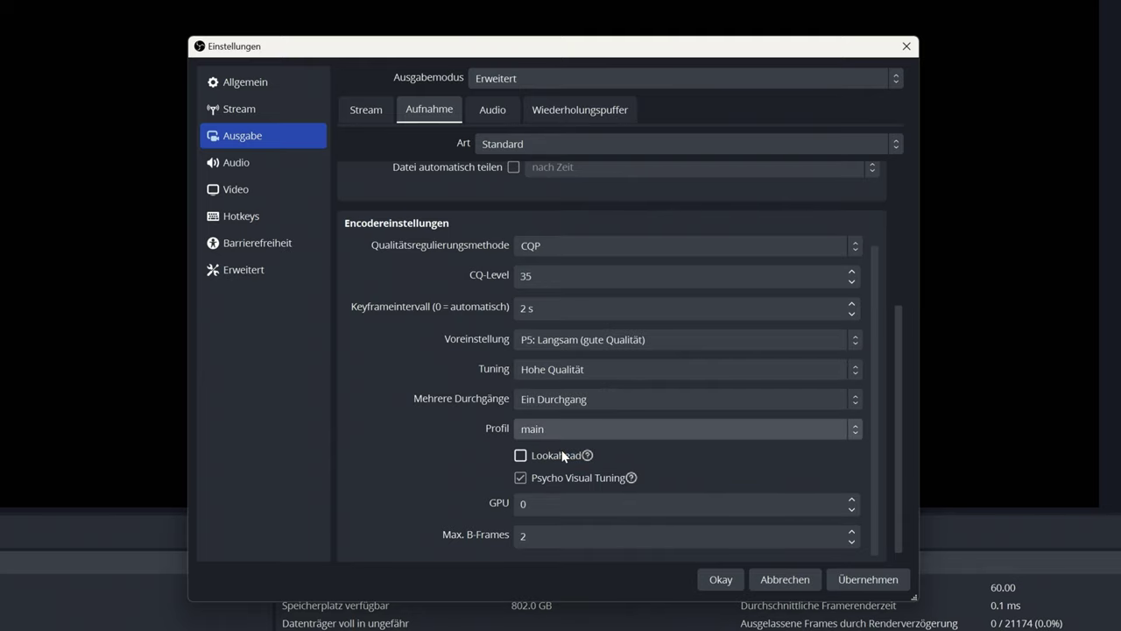
scroll(525, 467, "down", 1)
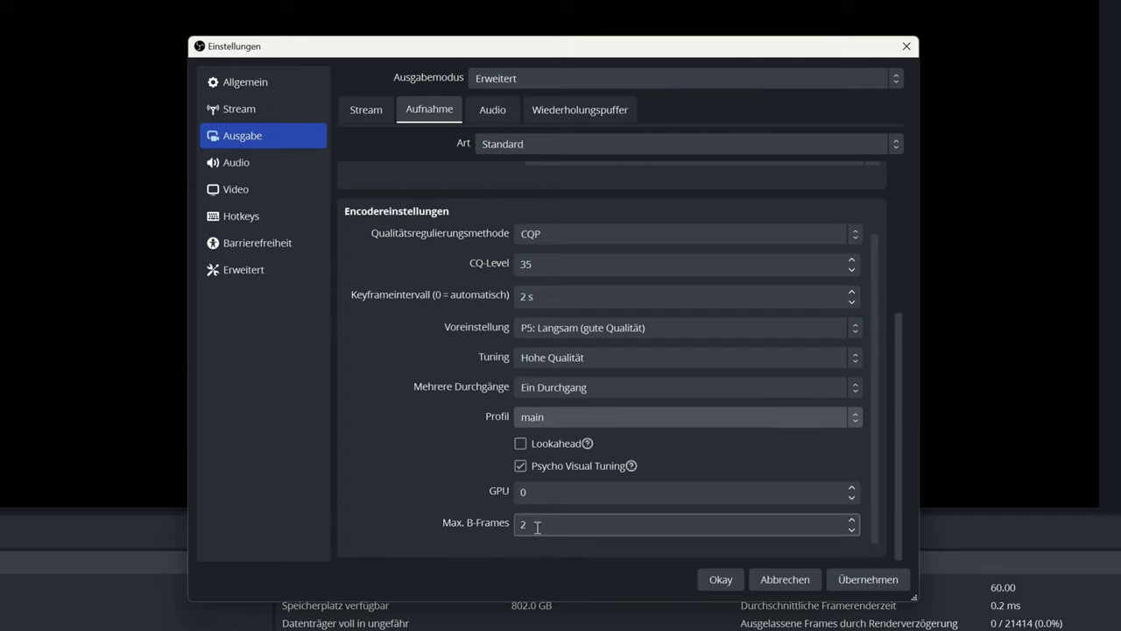
left_click(839, 585)
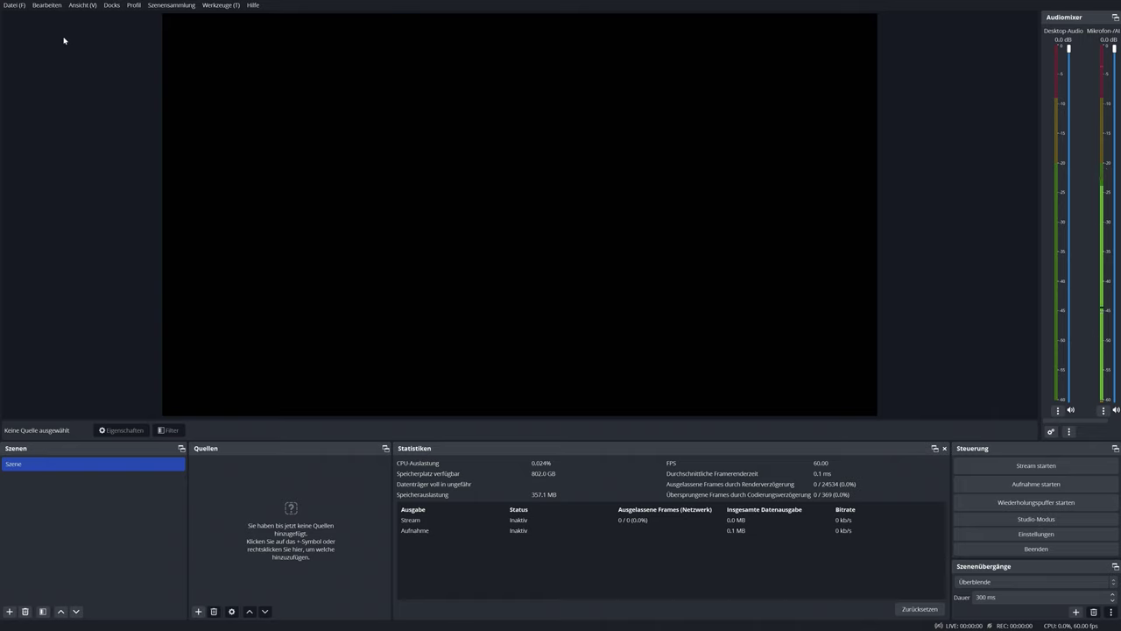
Show the folder that holds the finished recordings
left_click(16, 7)
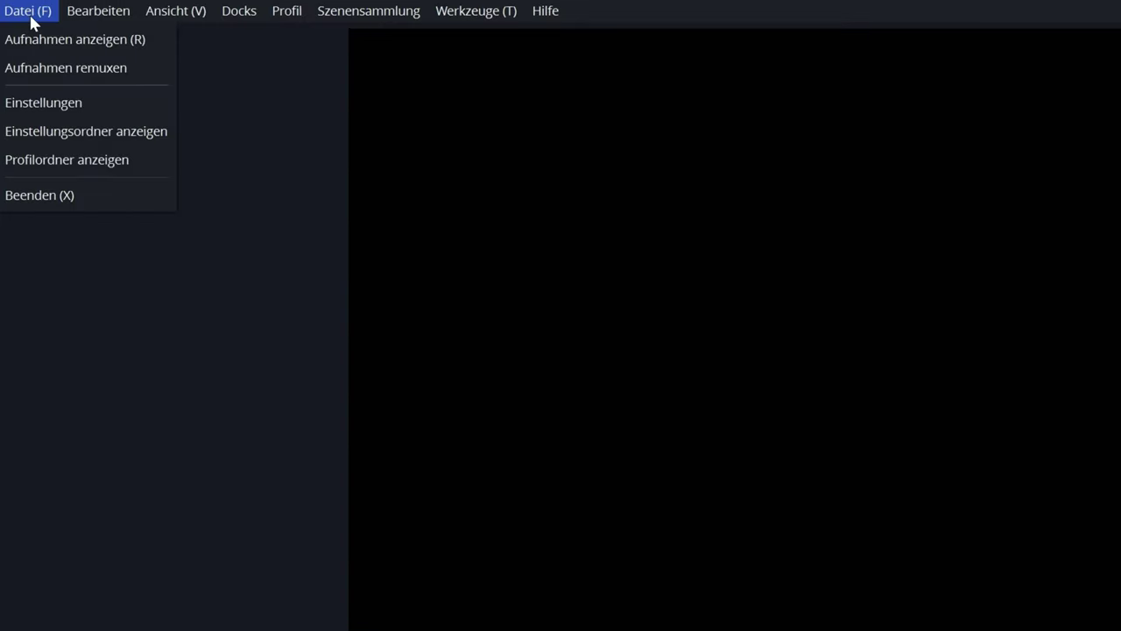
left_click(49, 41)
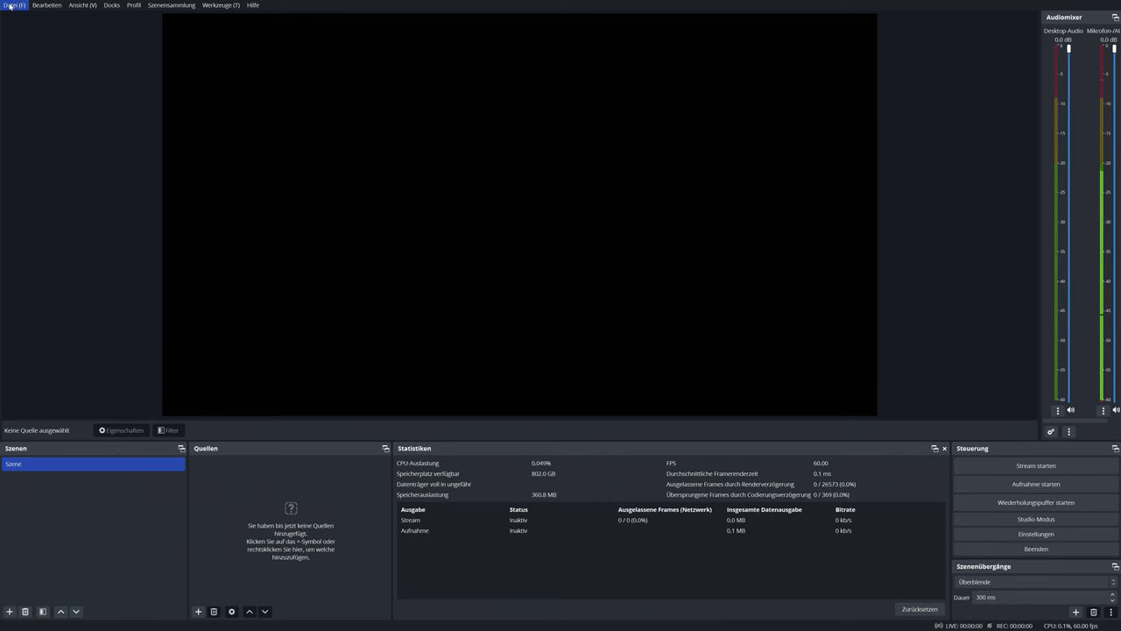
left_click(9, 6)
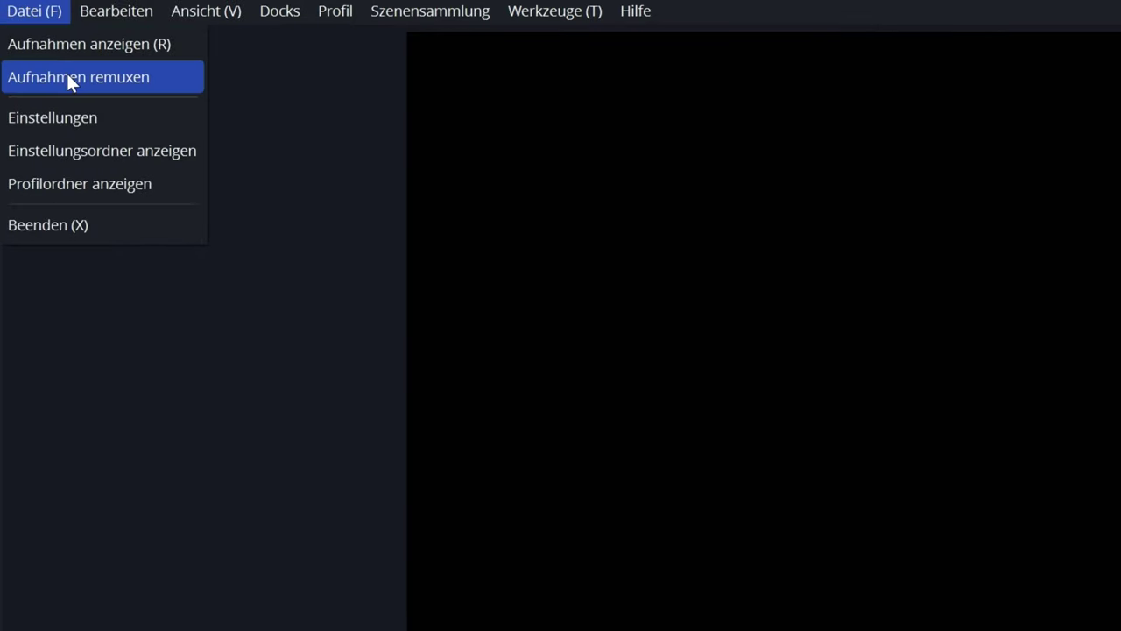
left_click(71, 80)
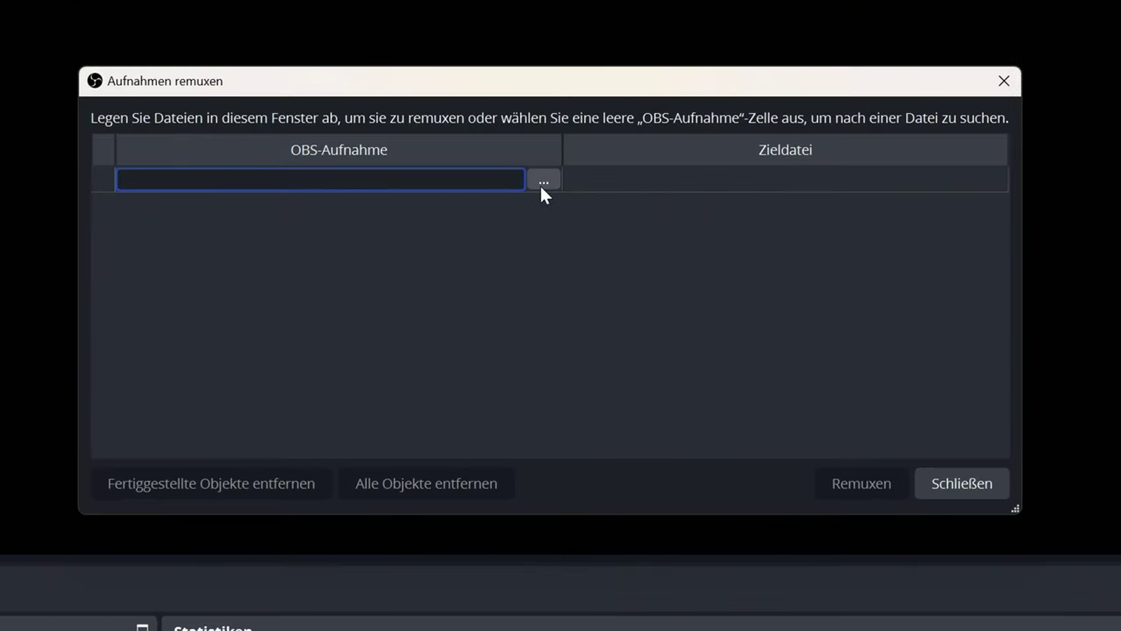
left_click(542, 181)
left_click(776, 219)
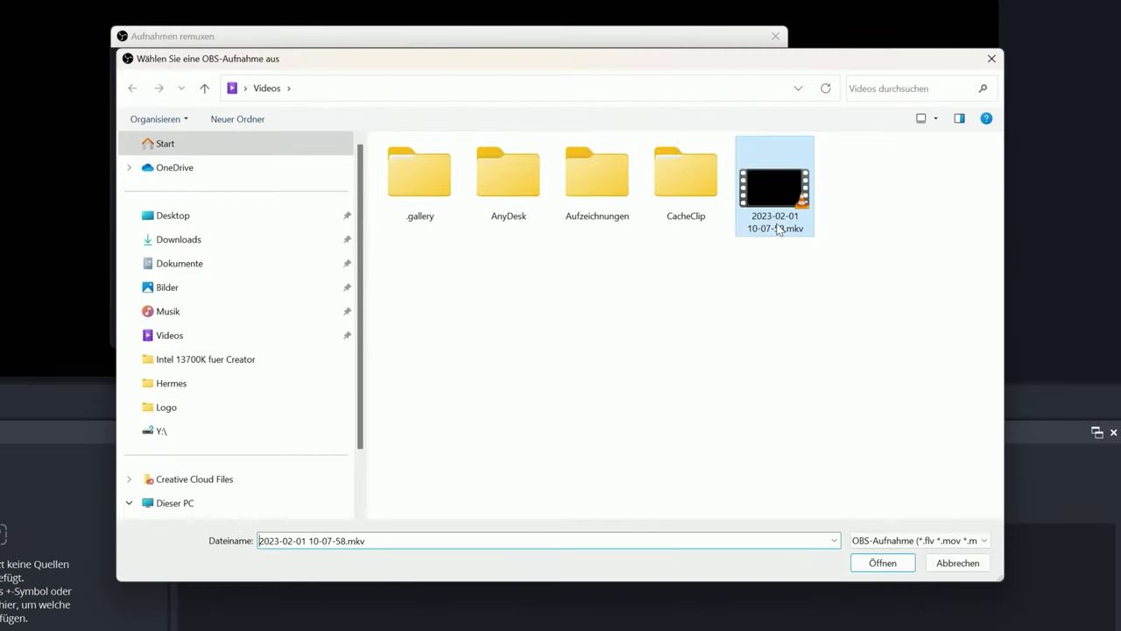
left_click(882, 563)
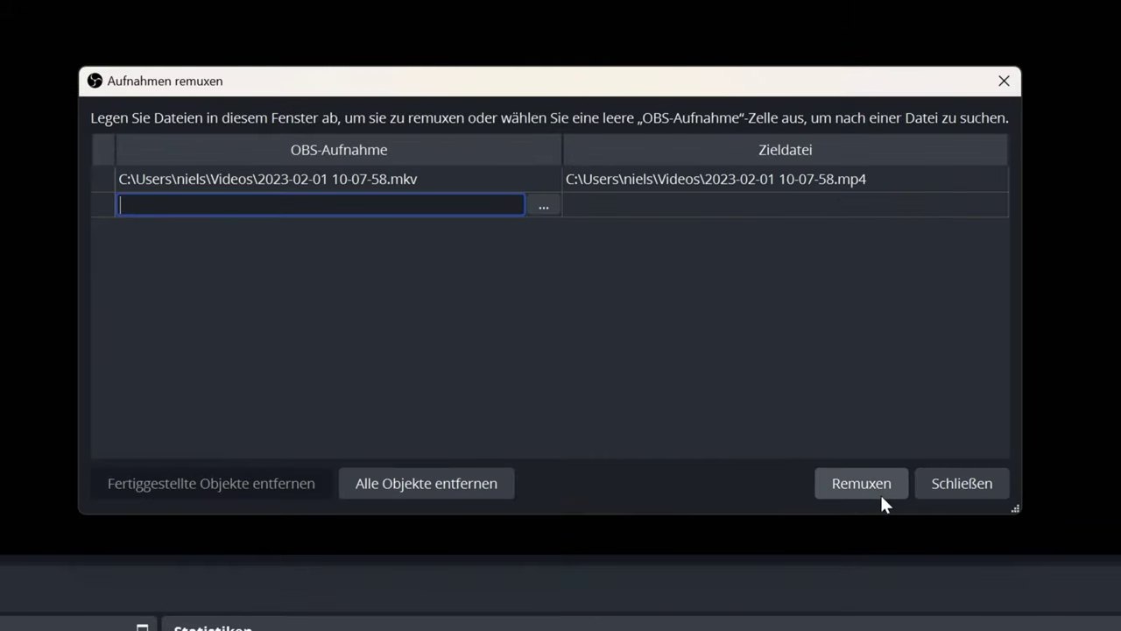
Remux the added recording to MP4, and close the remux window with the finished entry cleared
left_click(793, 420)
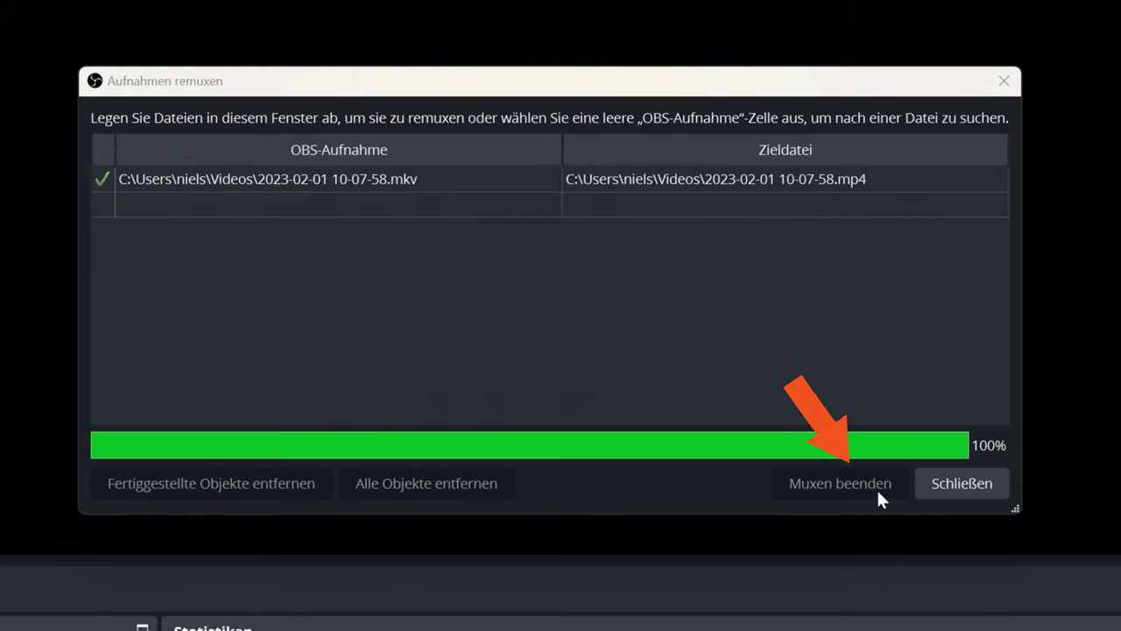
left_click(589, 321)
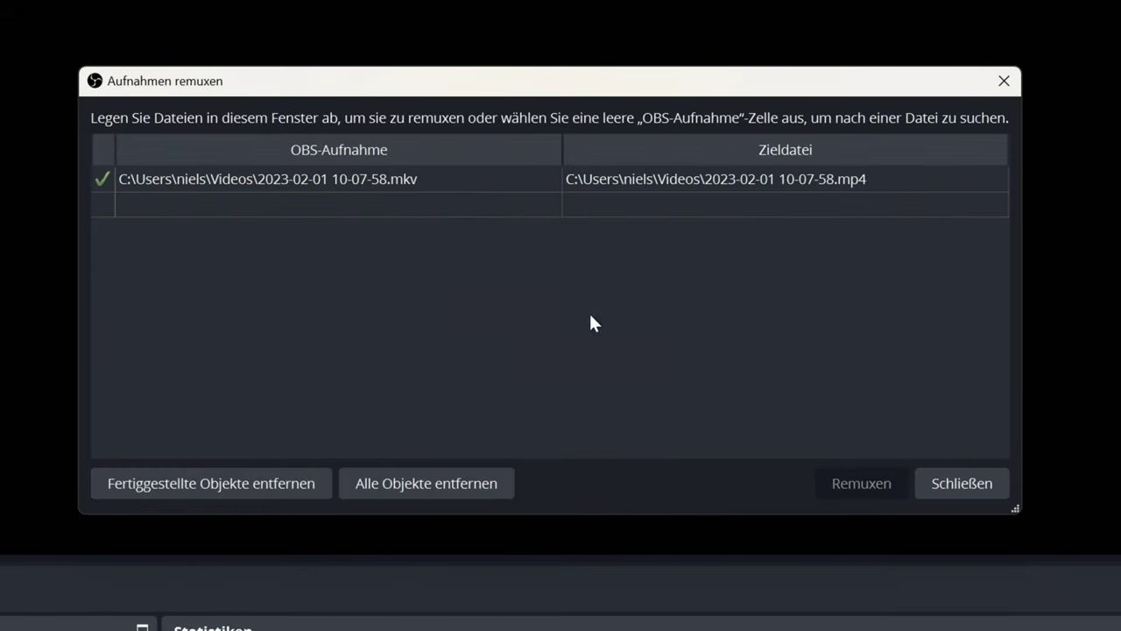
left_click(252, 481)
left_click(942, 486)
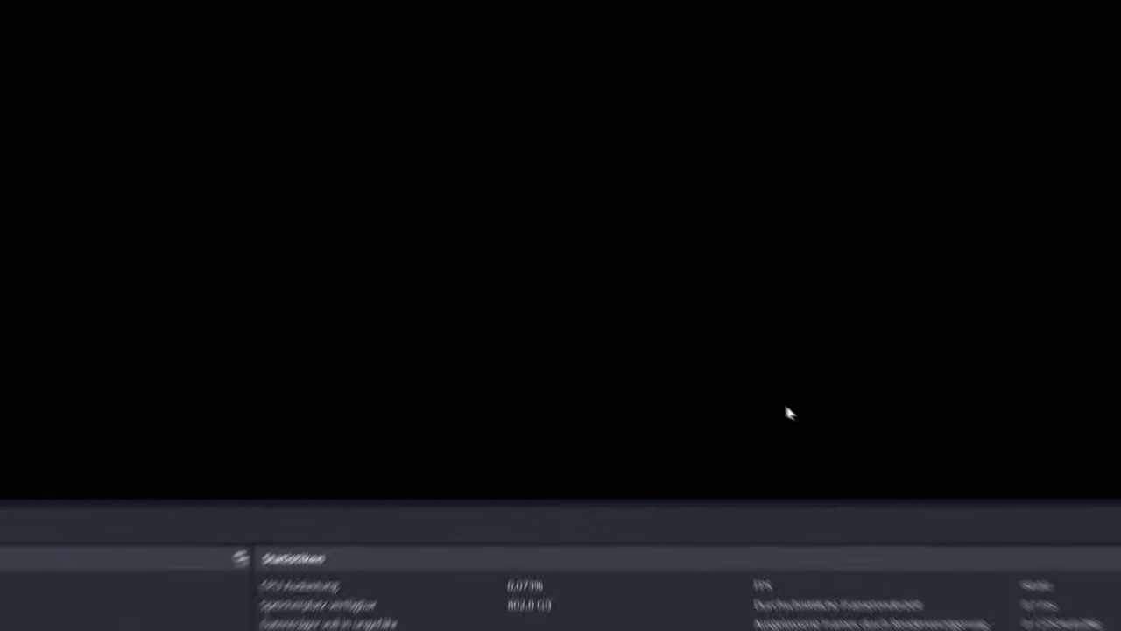
left_click(21, 6)
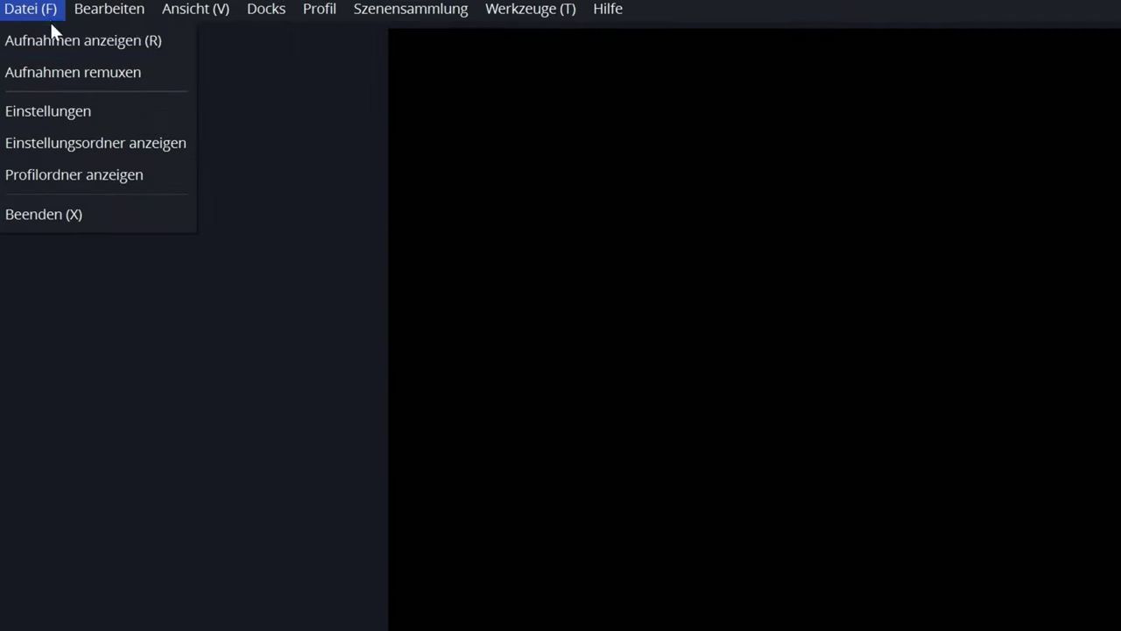
left_click(21, 16)
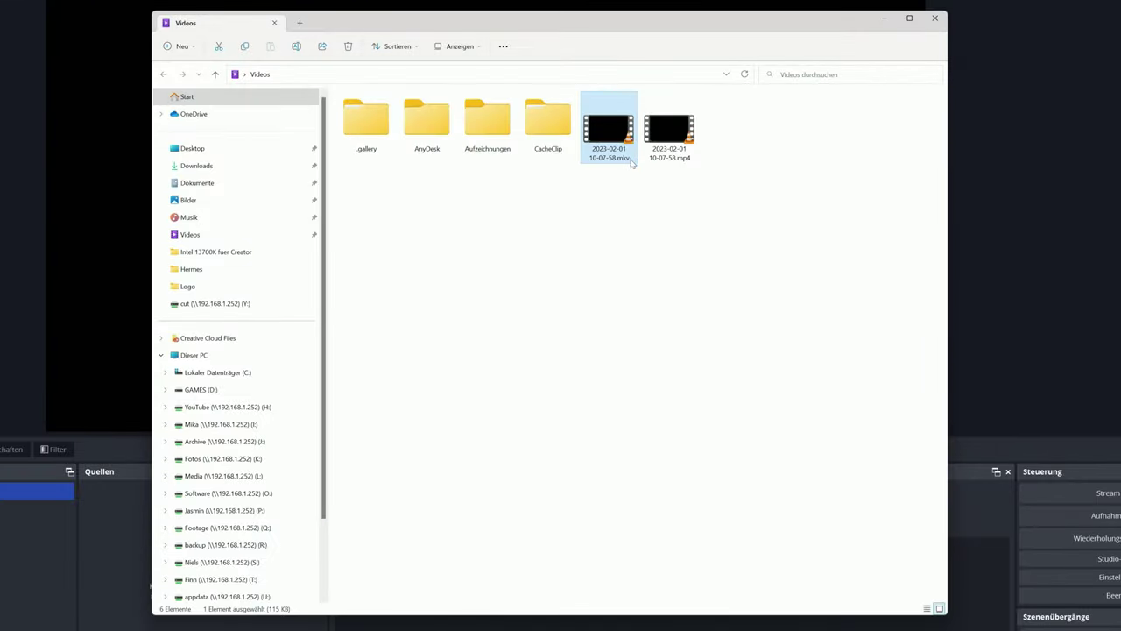
left_click(670, 138)
left_click(618, 156)
left_click(662, 159)
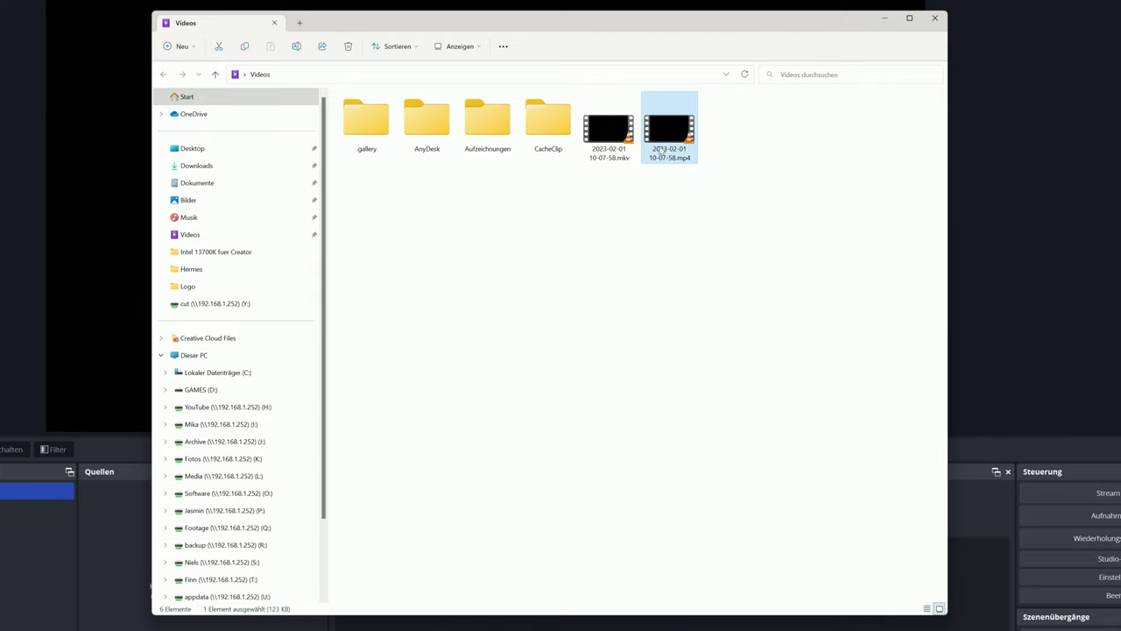
left_click(628, 152)
key("Delete")
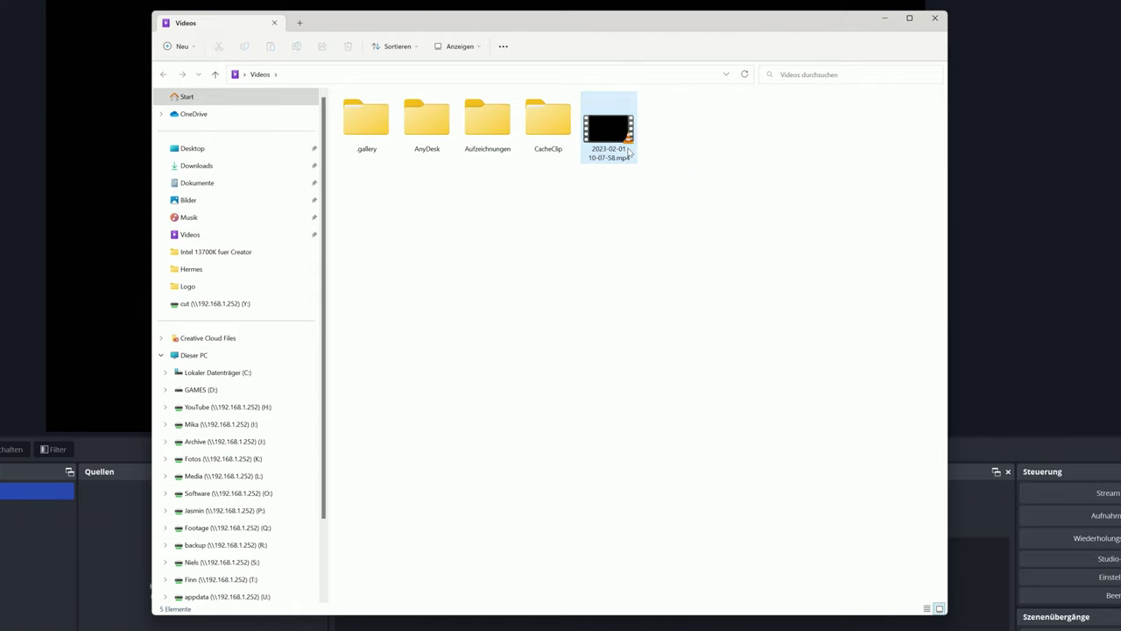